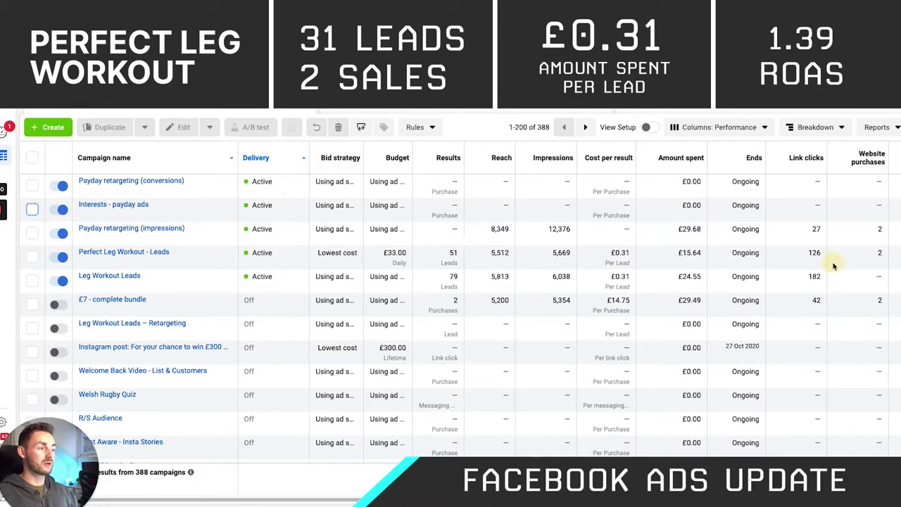
Review the website purchases and purchase ROAS columns for the active campaigns.
scroll(834, 266, right, 3)
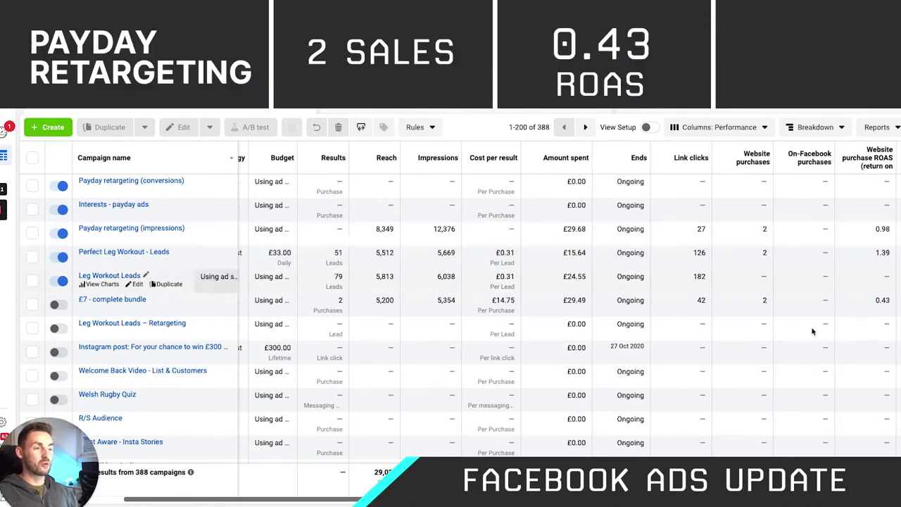
scroll(563, 303, left, 3)
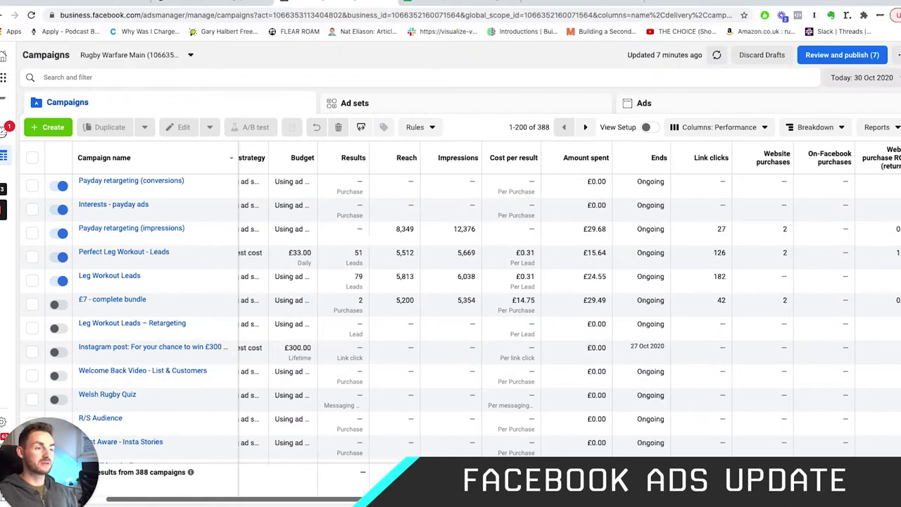
mouse_move(197, 218)
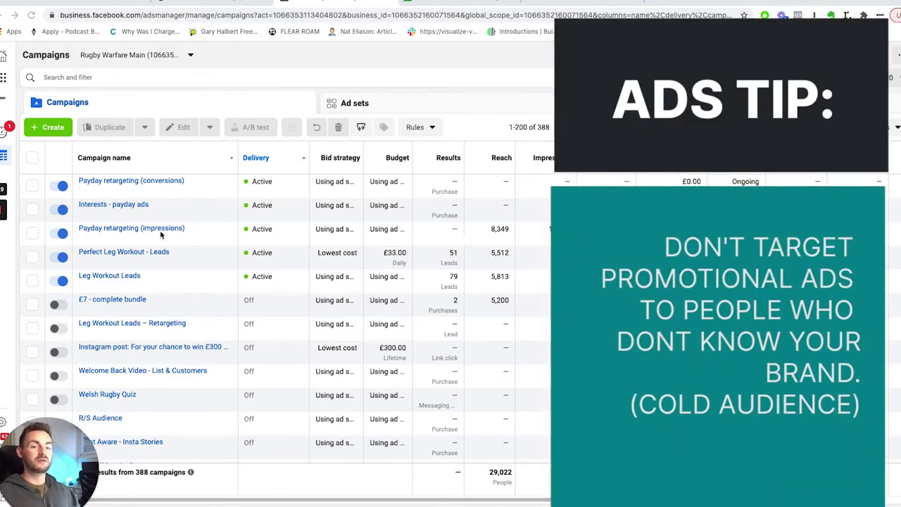
Open the Interests - payday ads campaign and expand the full text in the preview of its story ad.
click(127, 205)
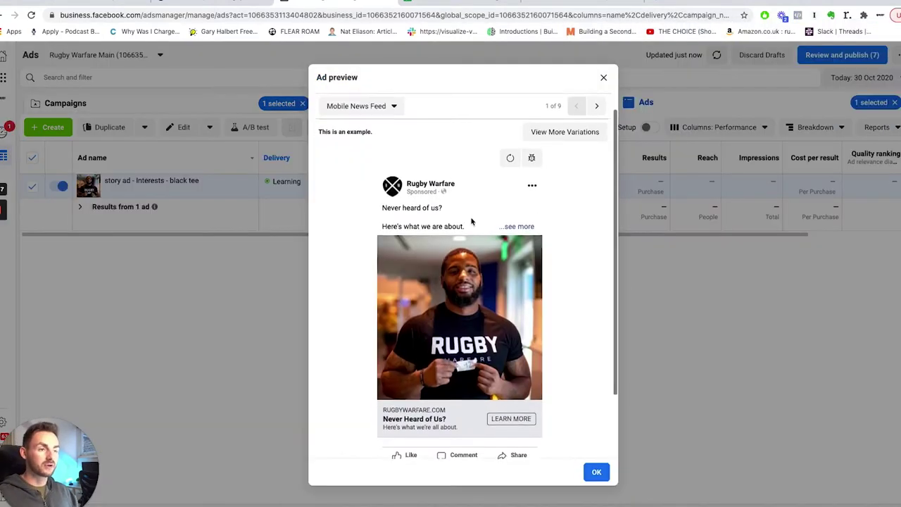
scroll(472, 221, down, 1)
click(519, 212)
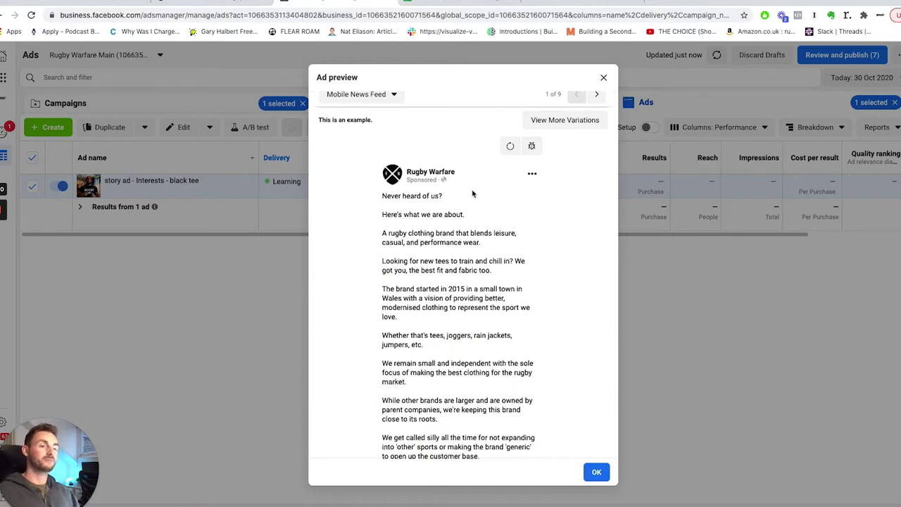
Read the story ad's copy from the brand introduction through to the payday offer and image, and close the preview.
scroll(465, 205, down, 1)
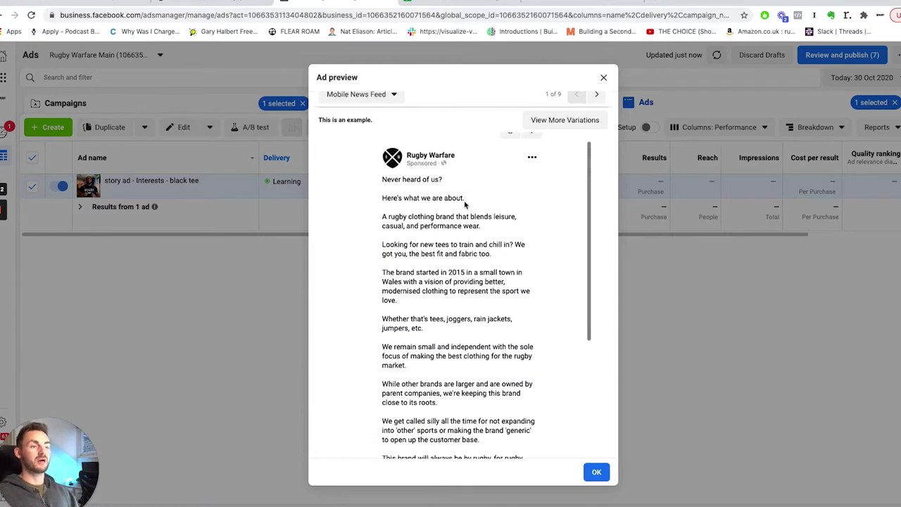
scroll(464, 205, down, 2)
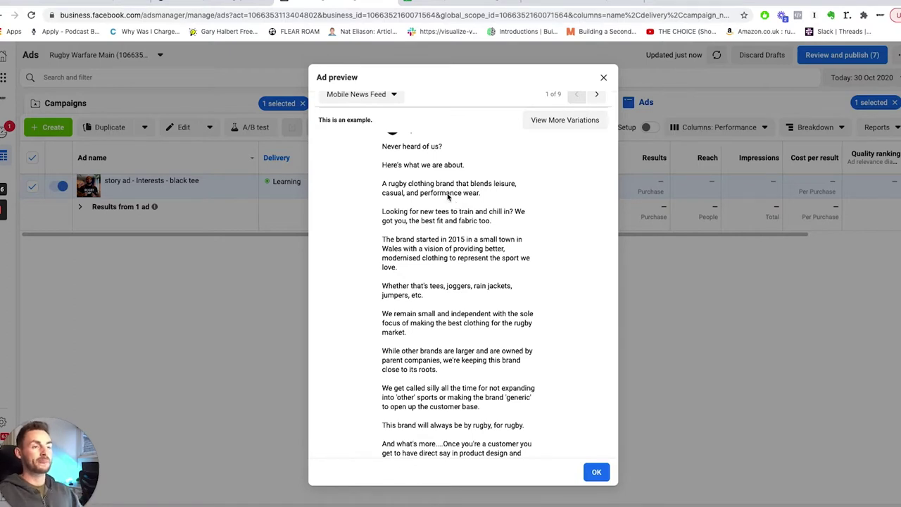
scroll(438, 184, down, 1)
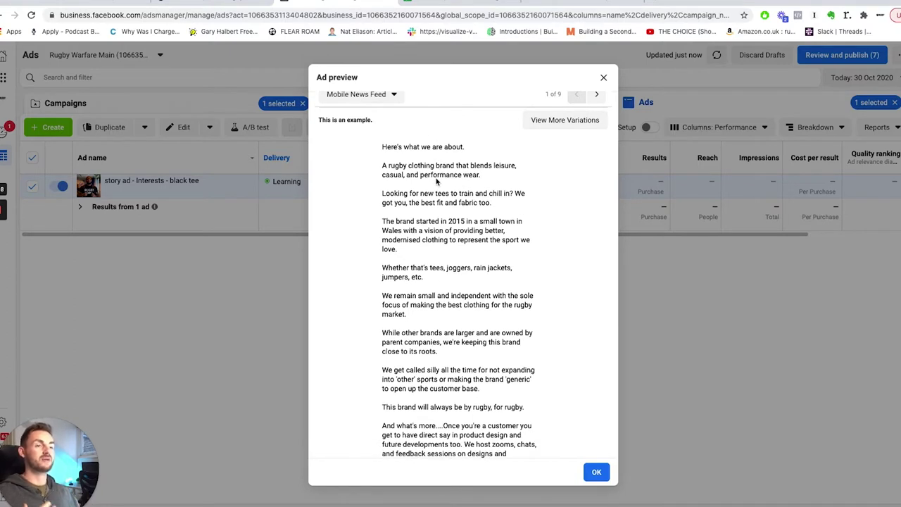
scroll(456, 192, down, 1)
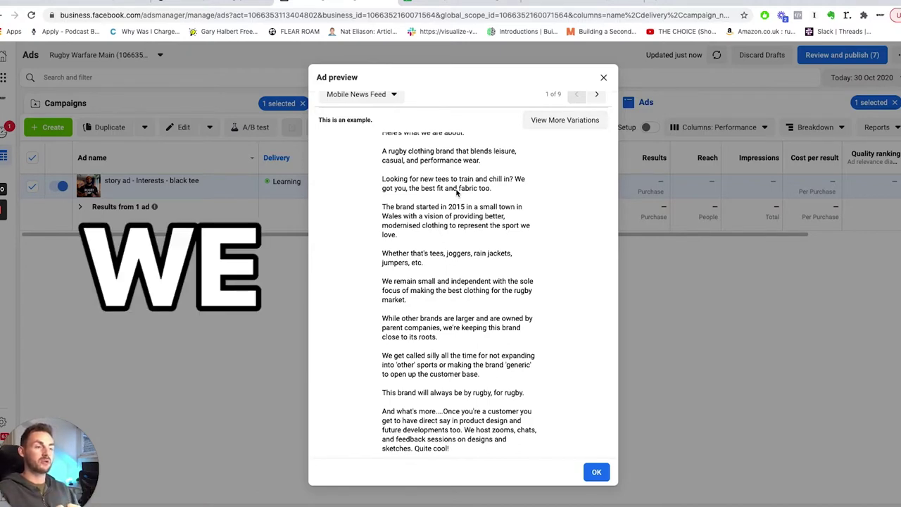
scroll(457, 191, down, 2)
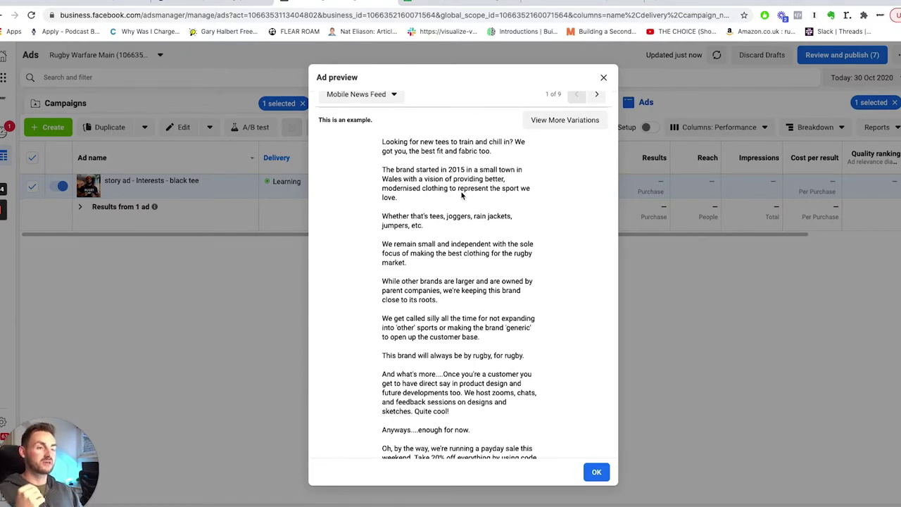
scroll(462, 197, down, 1)
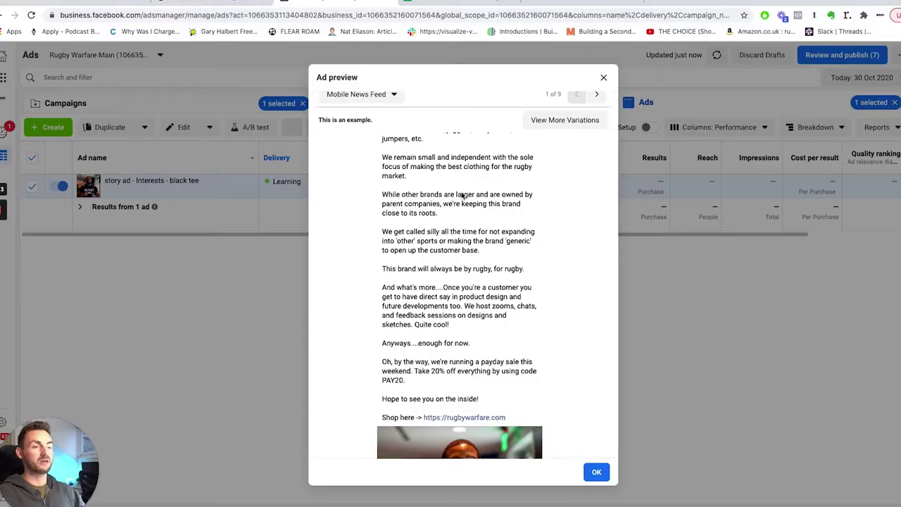
scroll(464, 205, down, 2)
scroll(464, 205, down, 1)
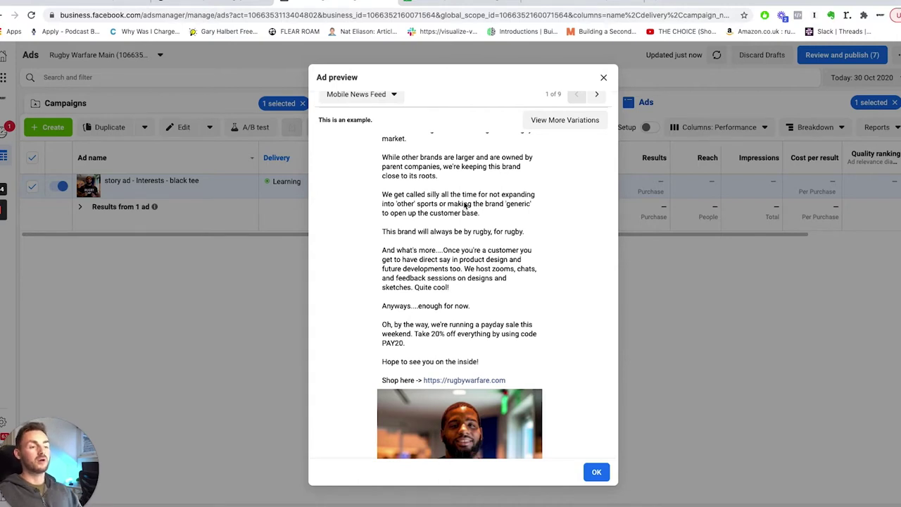
scroll(441, 234, down, 1)
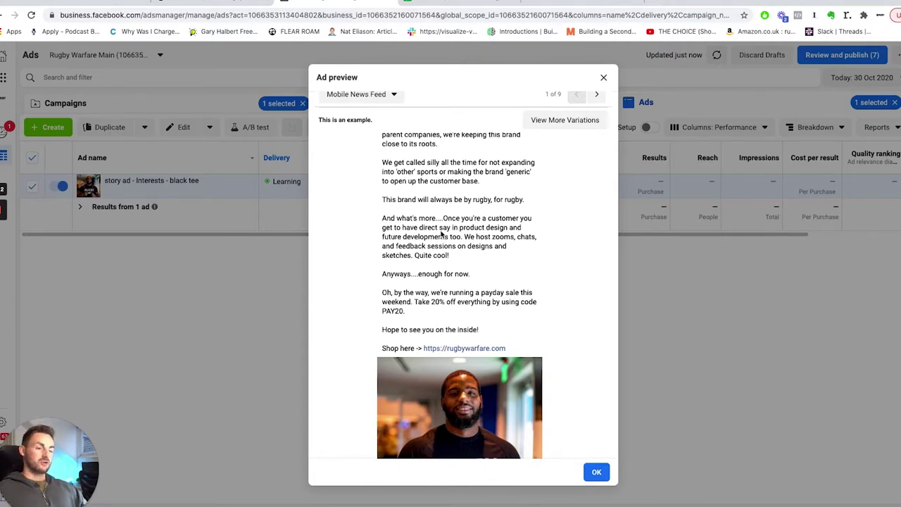
scroll(471, 241, down, 2)
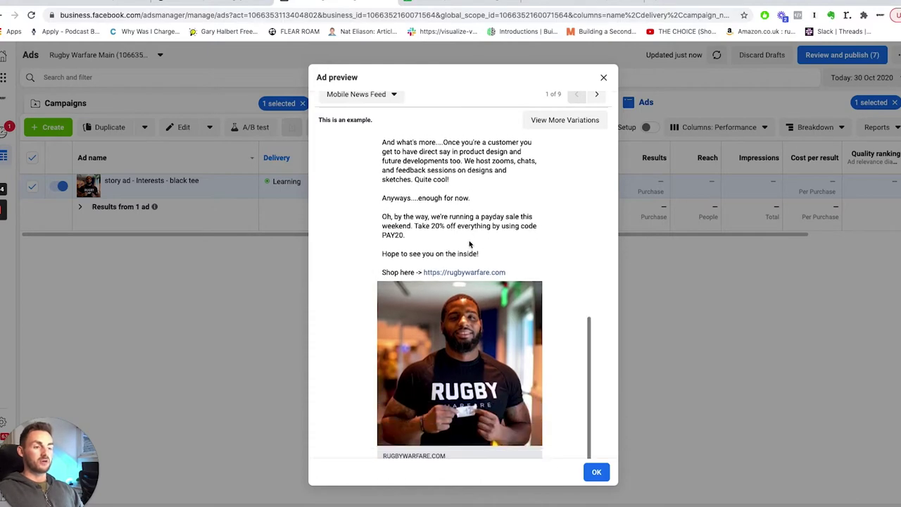
click(595, 471)
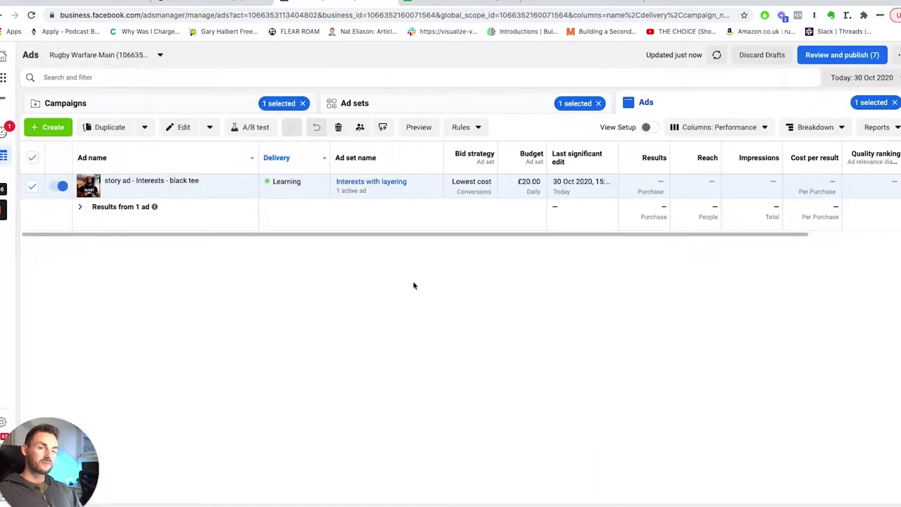
Inspect the ad sets of the Payday retargeting (impressions) campaign and return to the campaign list.
click(197, 105)
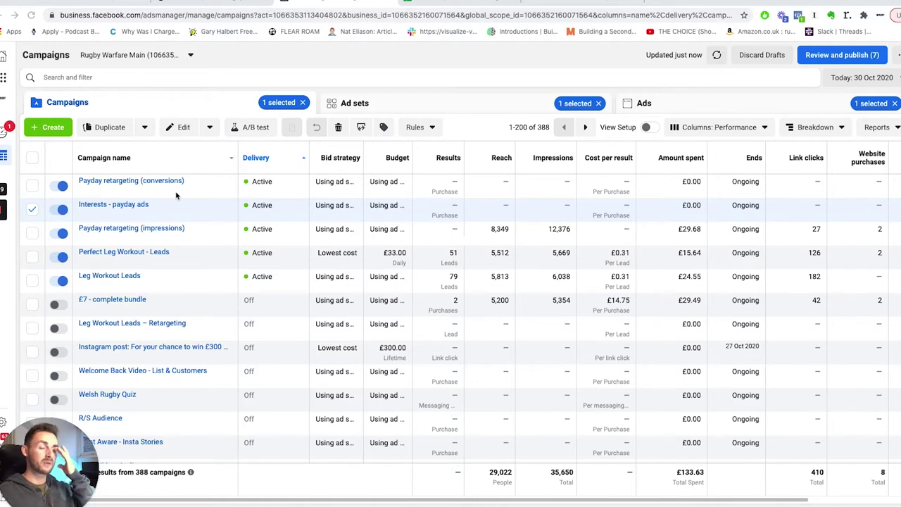
click(162, 228)
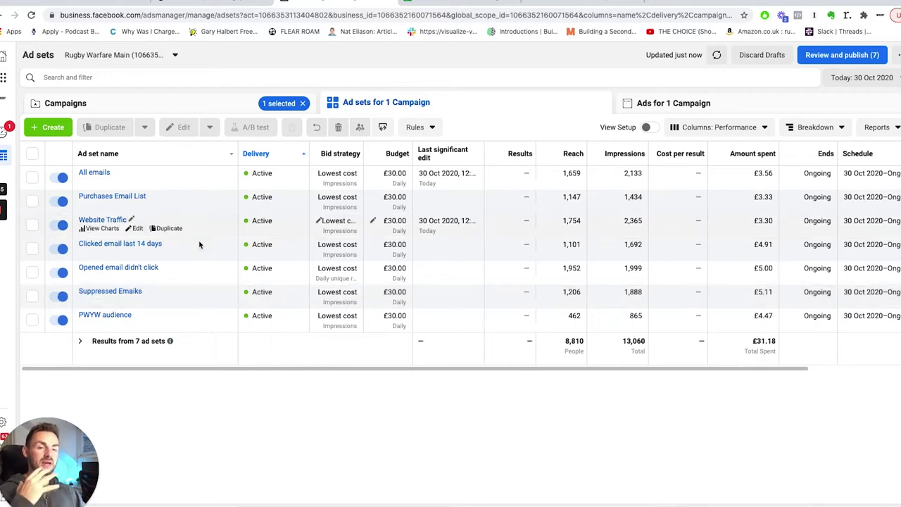
click(190, 99)
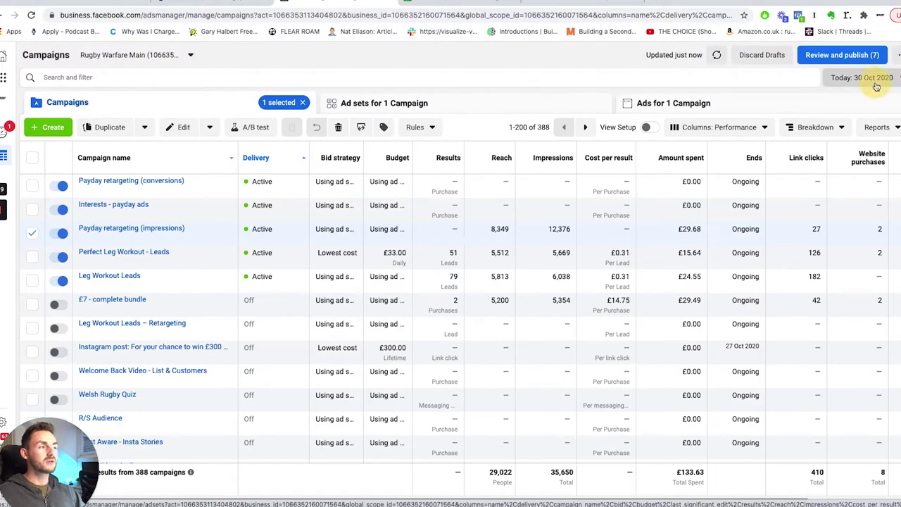
Set the campaign report's date range to This month and look further down the campaign list.
click(860, 78)
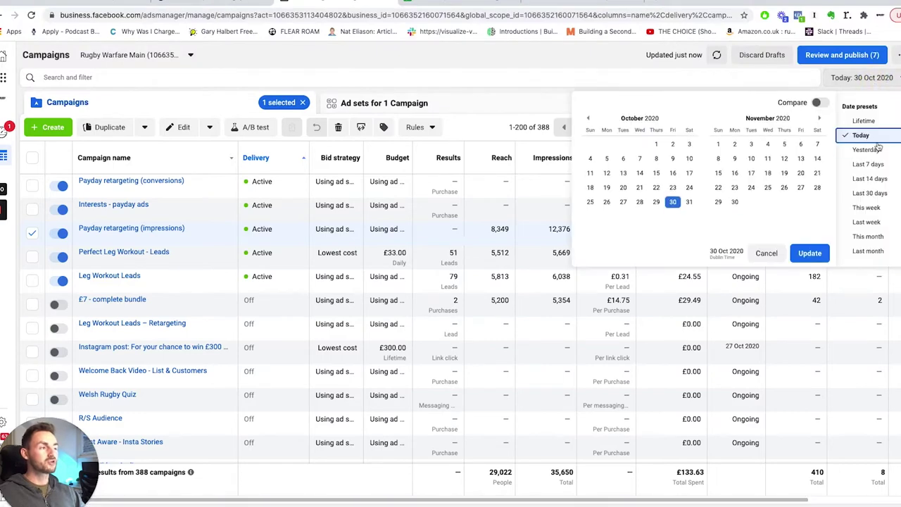
click(866, 237)
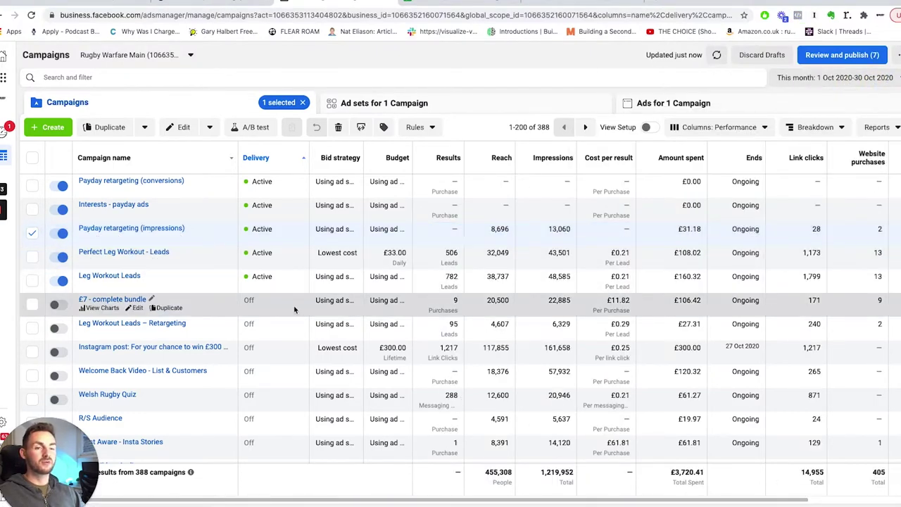
scroll(236, 324, down, 1)
scroll(237, 324, down, 5)
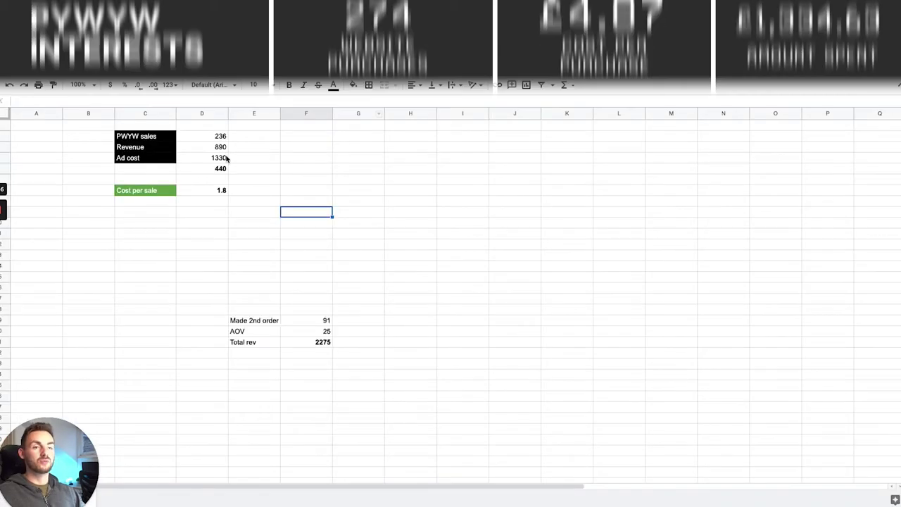
In the Google Sheets spreadsheet, set the Ad cost value to 1334.
click(222, 157)
text(1334)
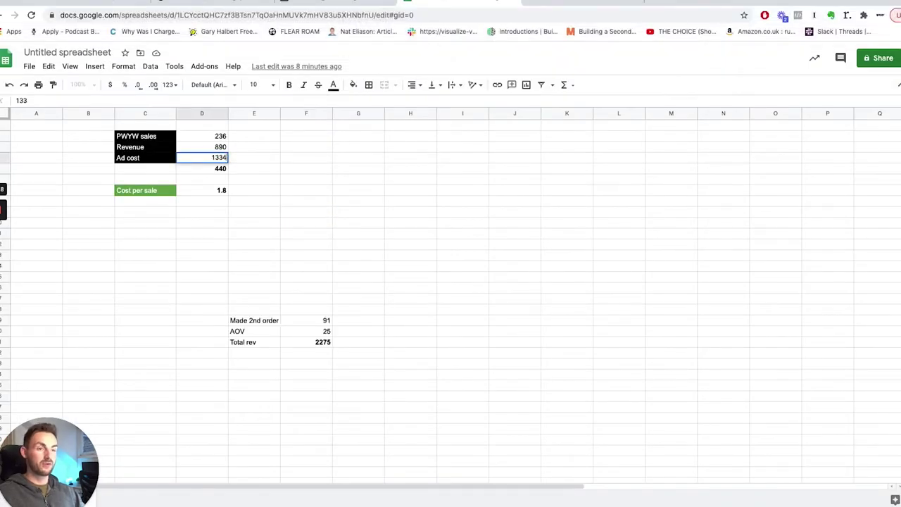
click(290, 180)
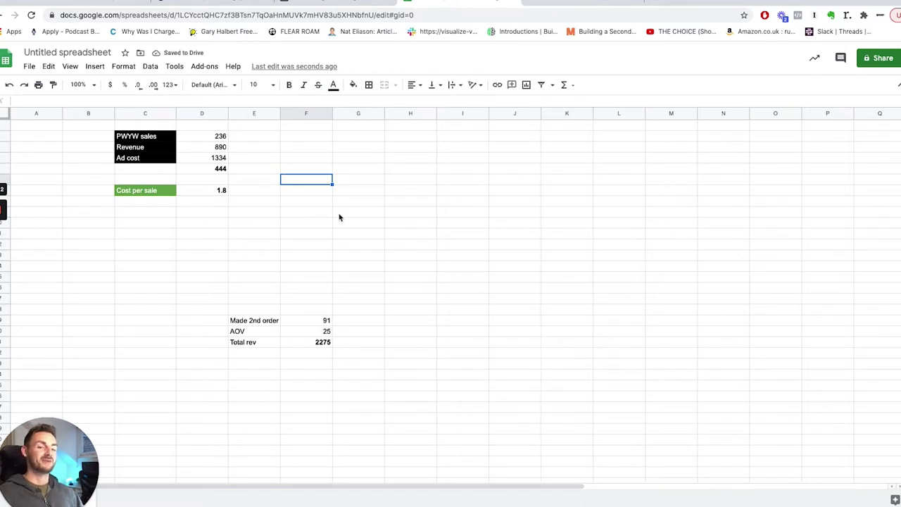
Check the PWYW sales figure against this month's WooCommerce sales-by-product report and return to the spreadsheet.
click(157, 139)
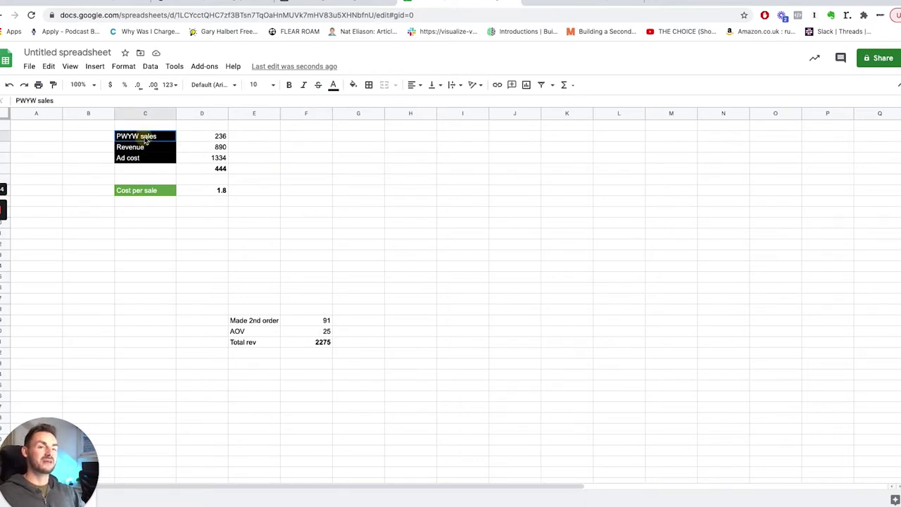
click(200, 139)
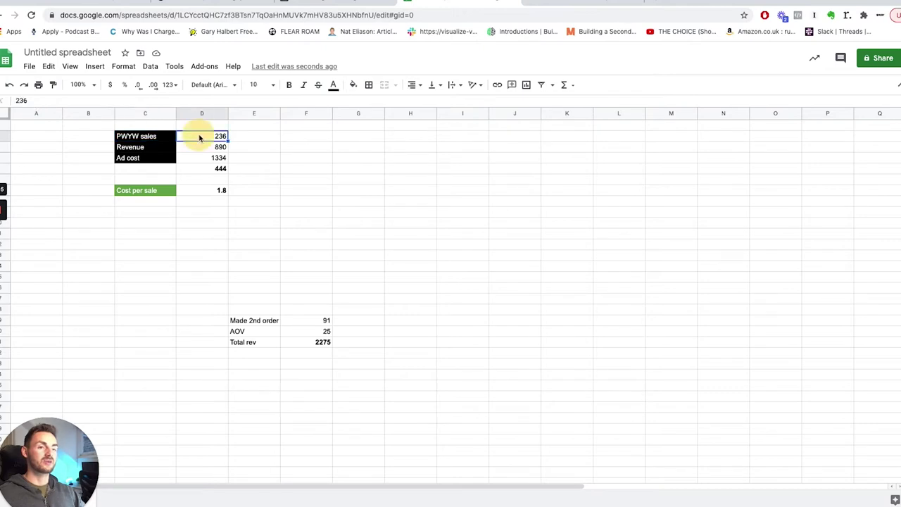
click(220, 2)
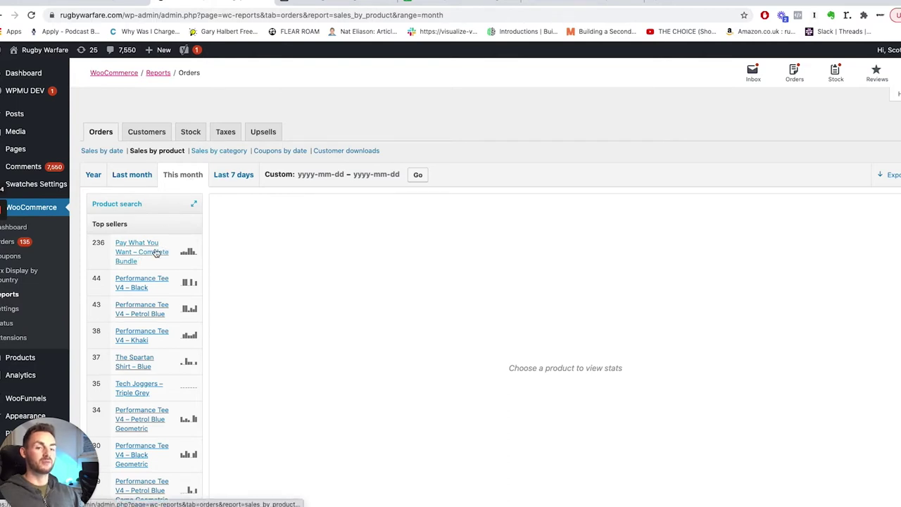
click(440, 7)
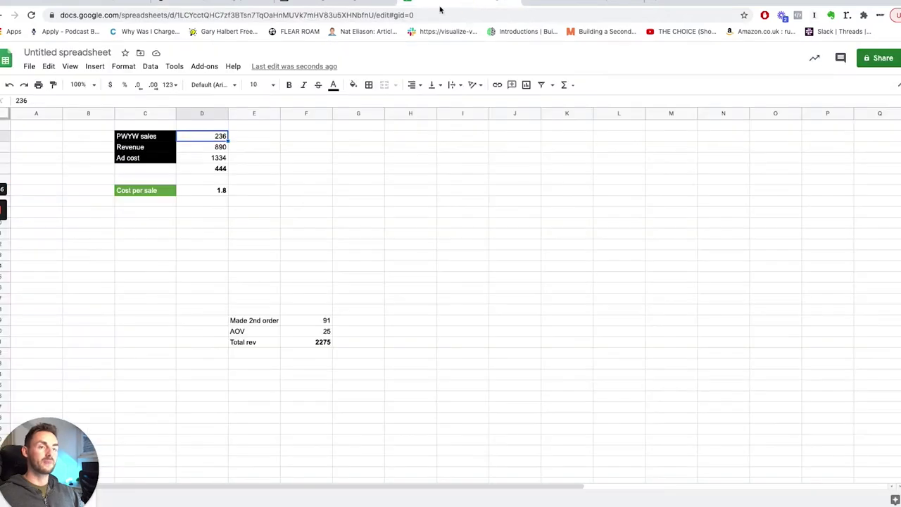
Examine the Revenue, Ad cost, difference and PWYW sales figures in the spreadsheet.
click(223, 147)
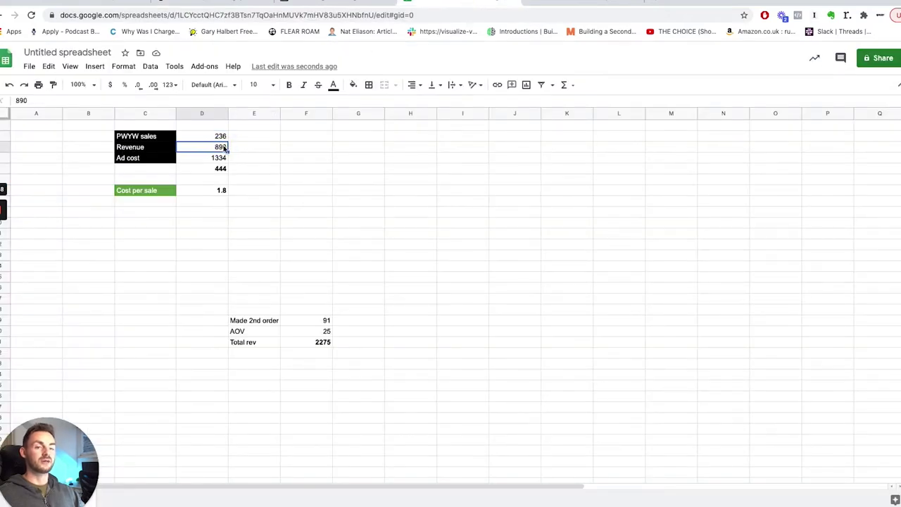
click(169, 161)
click(198, 162)
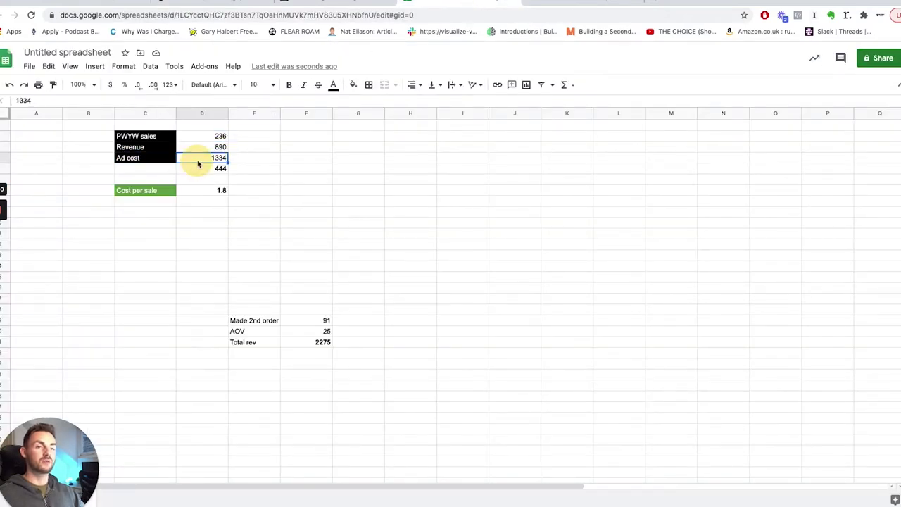
click(223, 171)
click(254, 173)
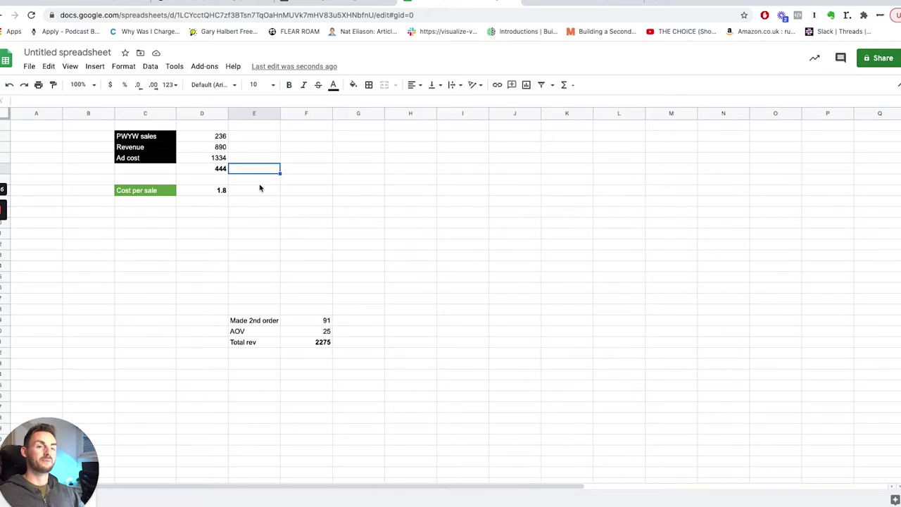
click(219, 140)
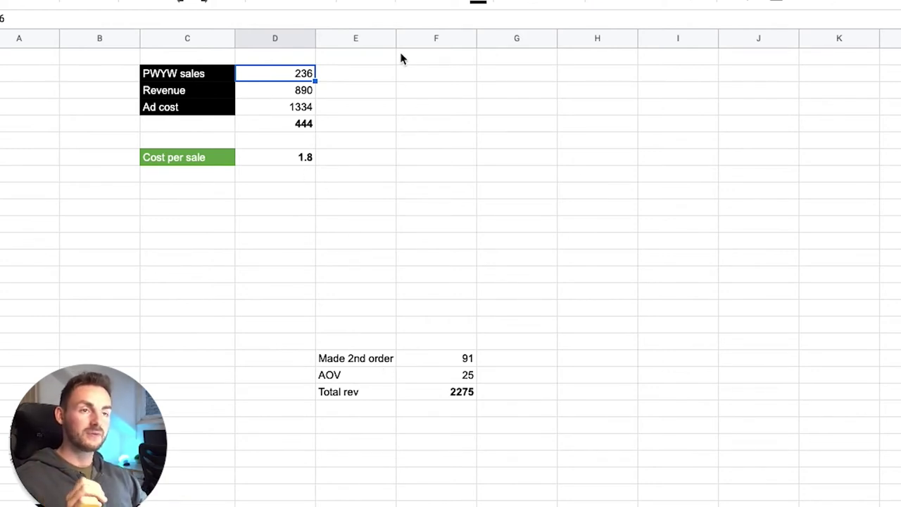
Widen column E slightly and examine the Made 2nd order figure alongside the PWYW sales.
drag(397, 43, 406, 42)
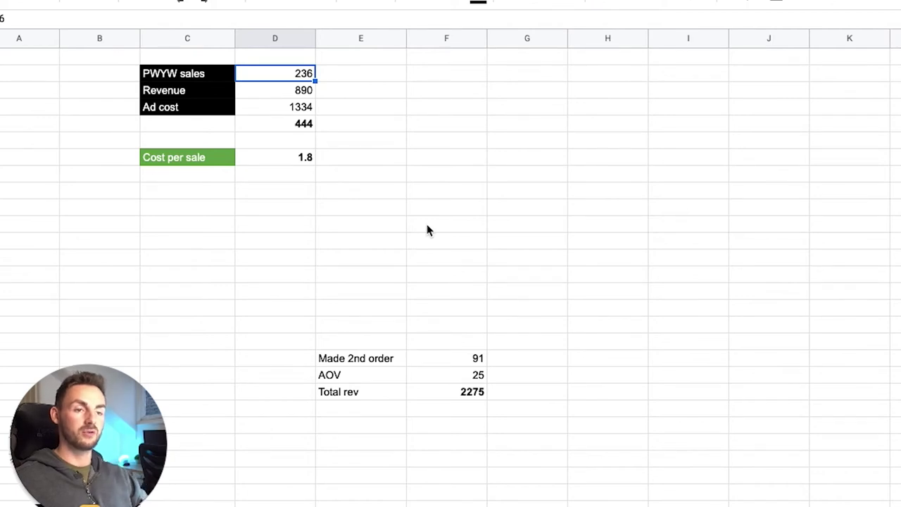
click(298, 81)
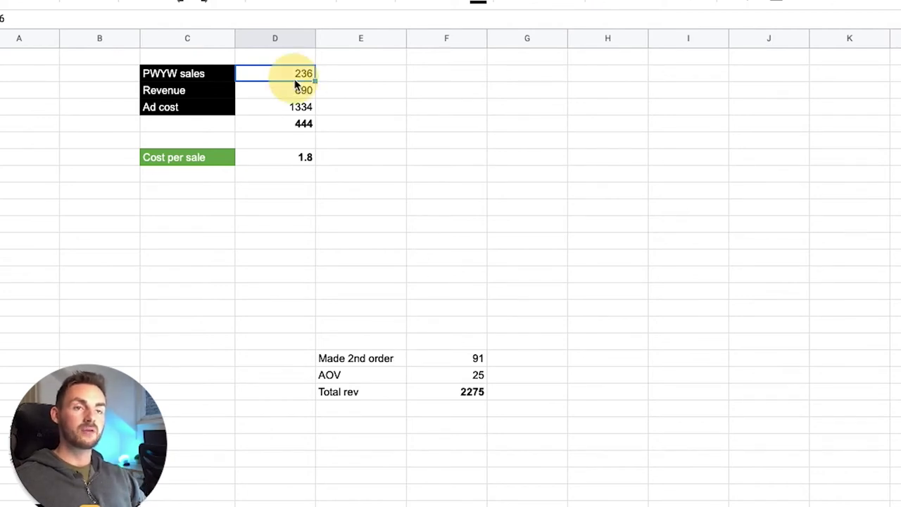
click(364, 362)
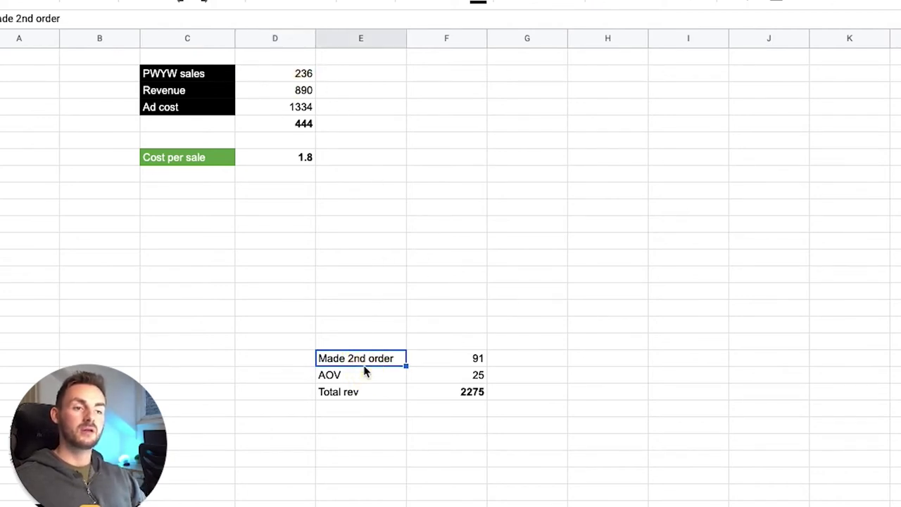
click(443, 362)
click(366, 363)
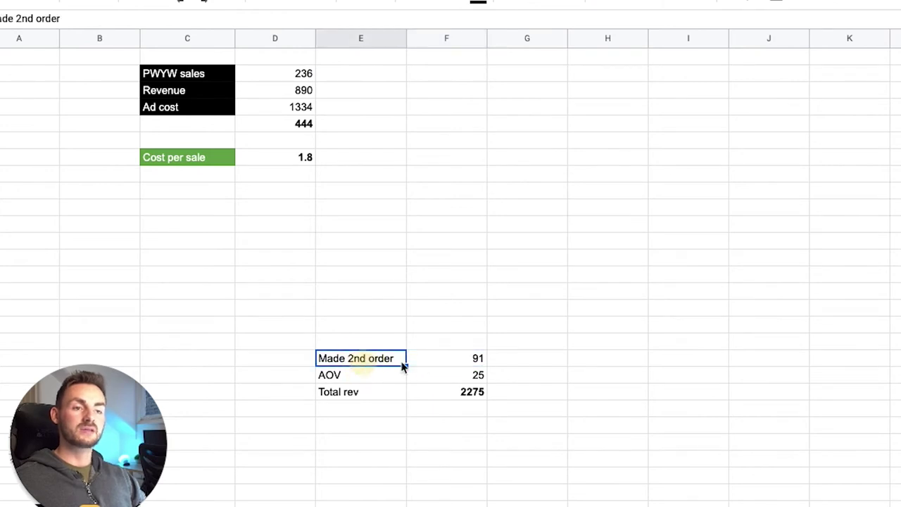
Examine the Made 2nd order, AOV and Total rev figures alongside the PWYW sales block and the ad cost minus revenue difference.
click(450, 365)
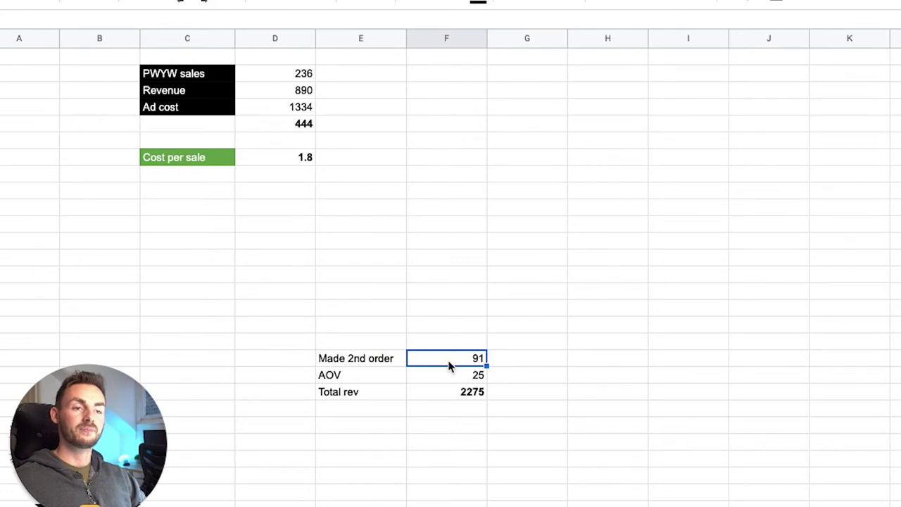
click(385, 379)
click(461, 378)
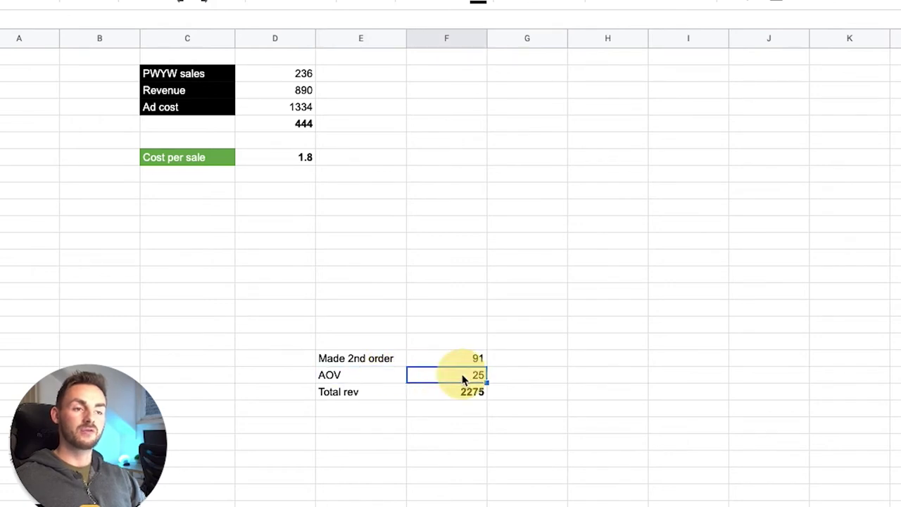
click(388, 395)
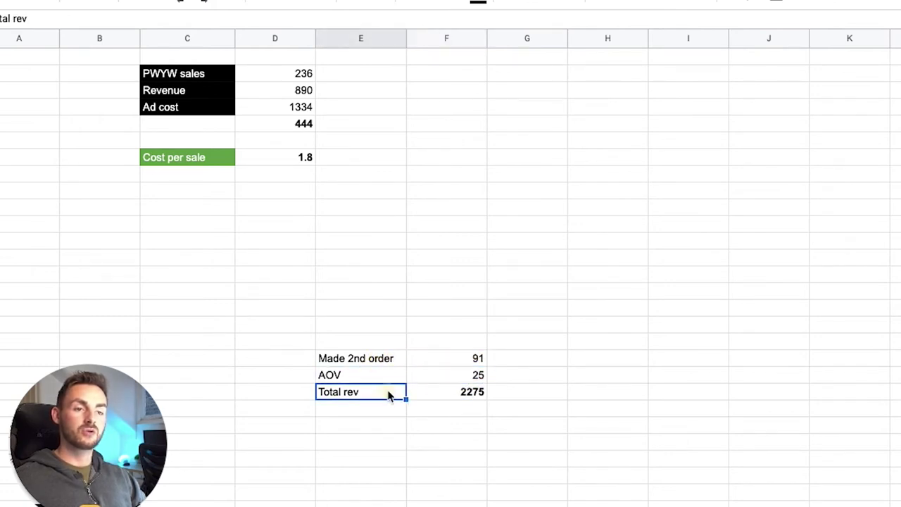
click(464, 398)
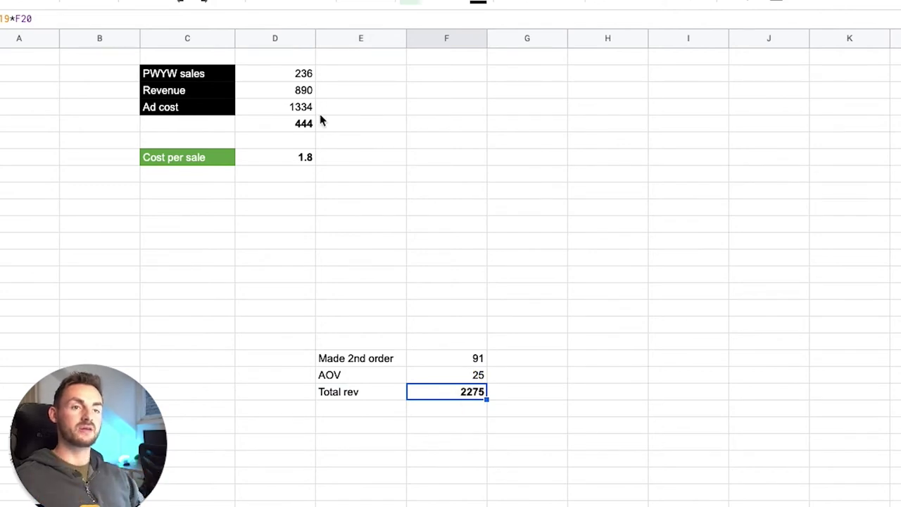
click(200, 75)
drag(200, 76, 331, 157)
click(362, 191)
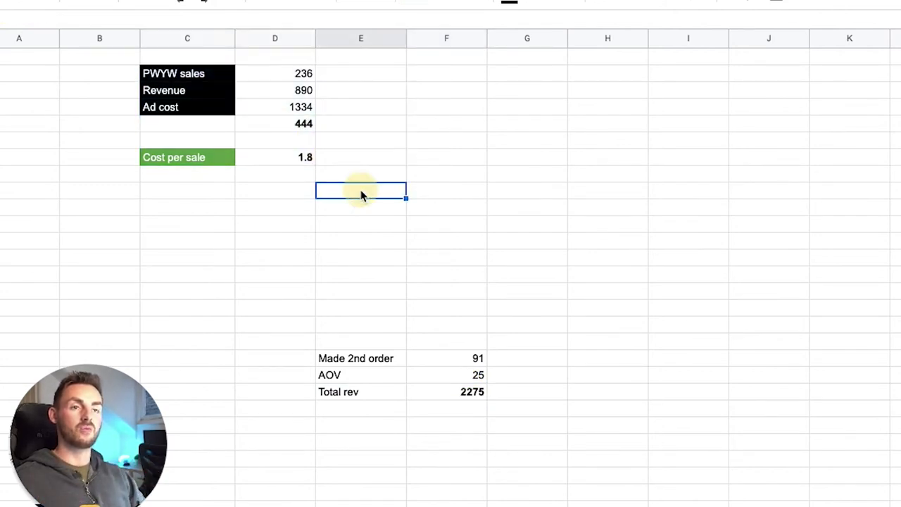
click(299, 127)
key(ctrl+b)
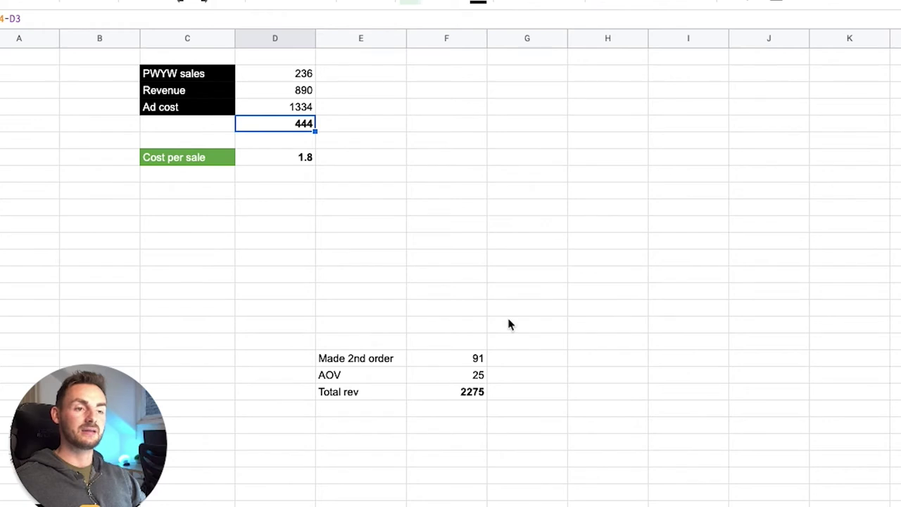
Subtract the ad loss from the second-order Total rev in cell G14 with the formula =F21-D5 and make it bold.
click(547, 275)
text(=)
click(472, 393)
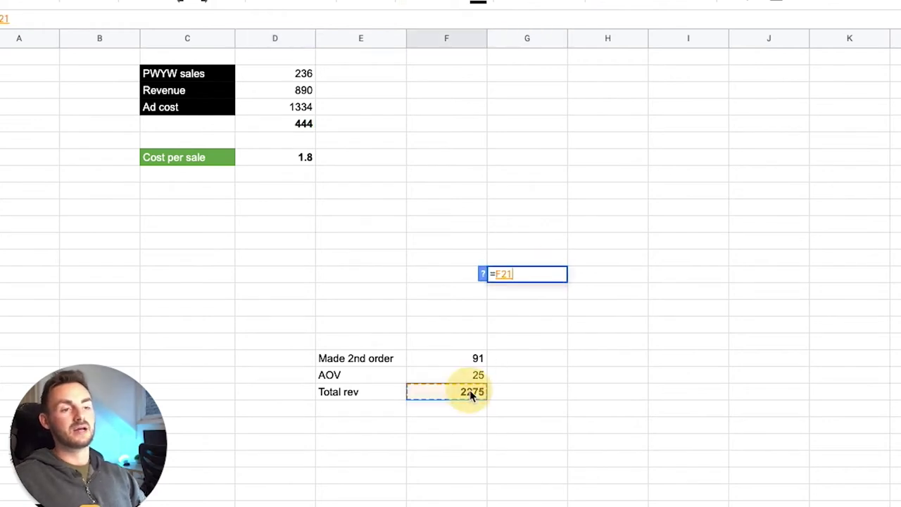
text(-)
click(296, 128)
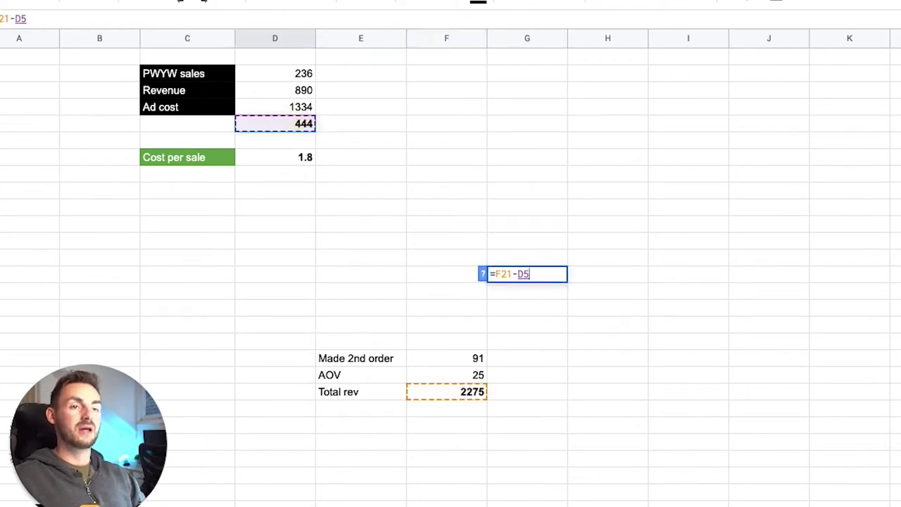
key(Return)
click(511, 279)
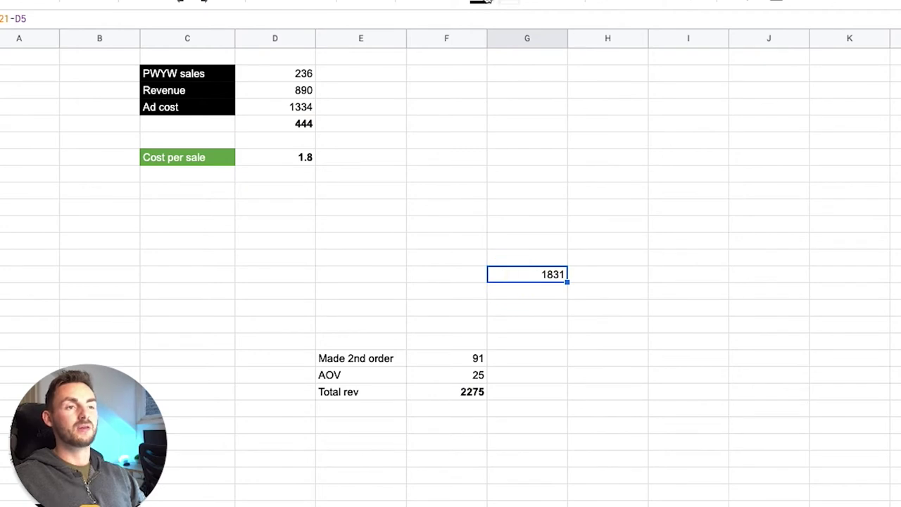
click(432, 2)
click(550, 223)
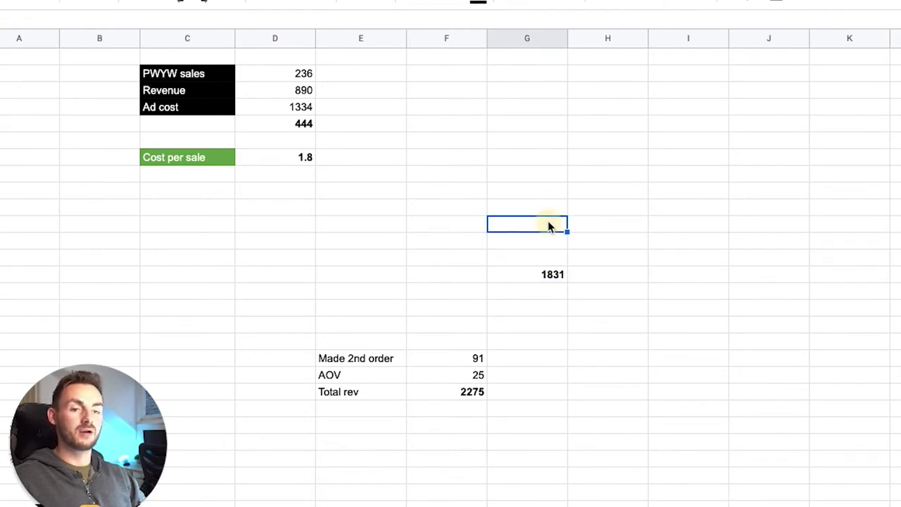
click(554, 274)
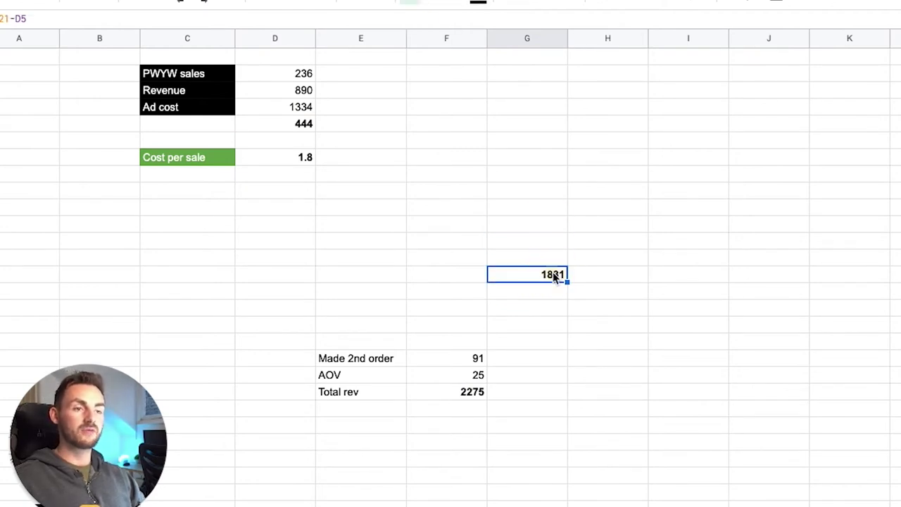
click(533, 257)
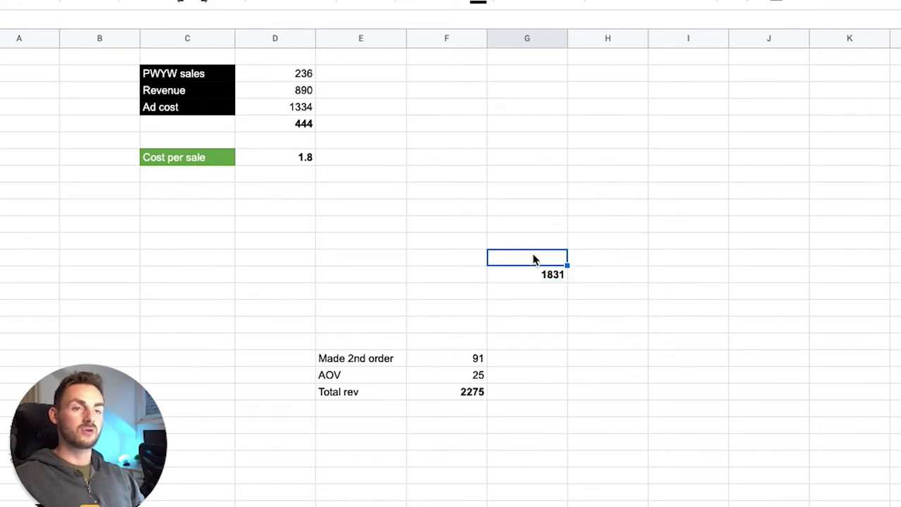
click(539, 275)
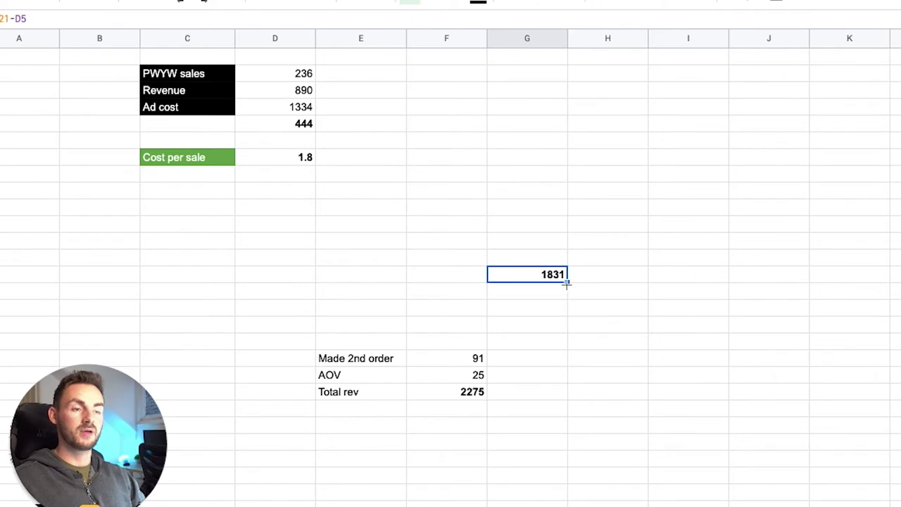
Enter 236 in cell H14 and 91 in cell I14 beside the net revenue figure, and make both values bold.
click(590, 283)
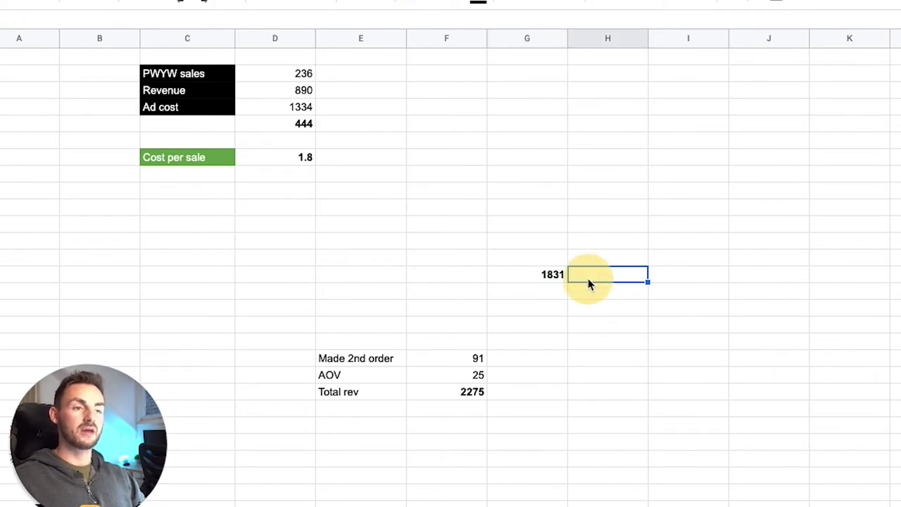
text(236)
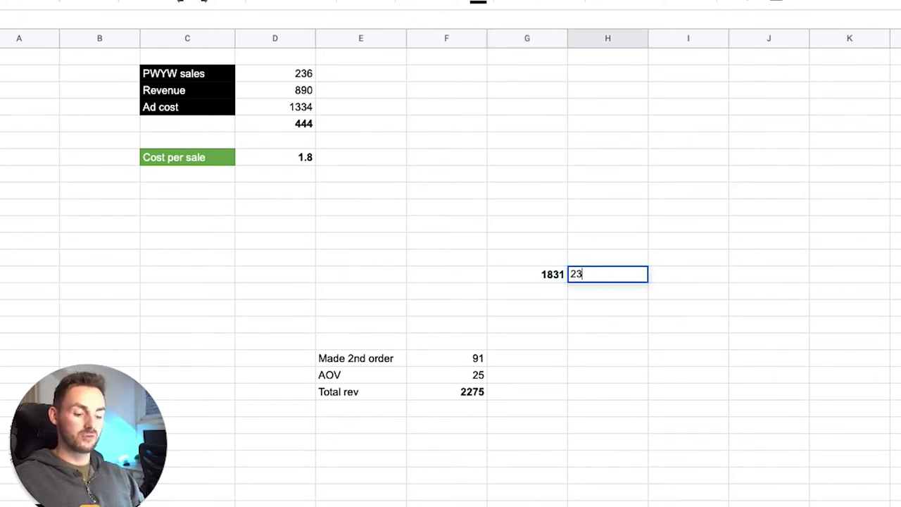
click(680, 280)
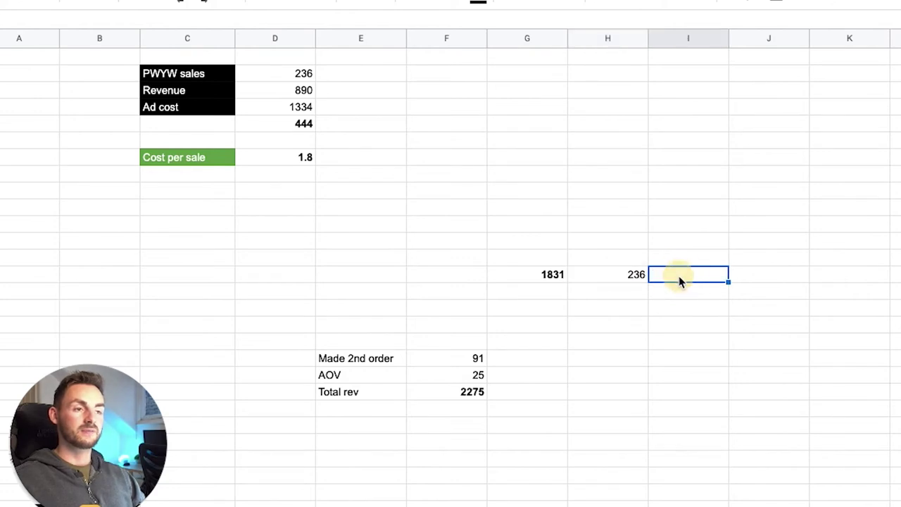
text(91)
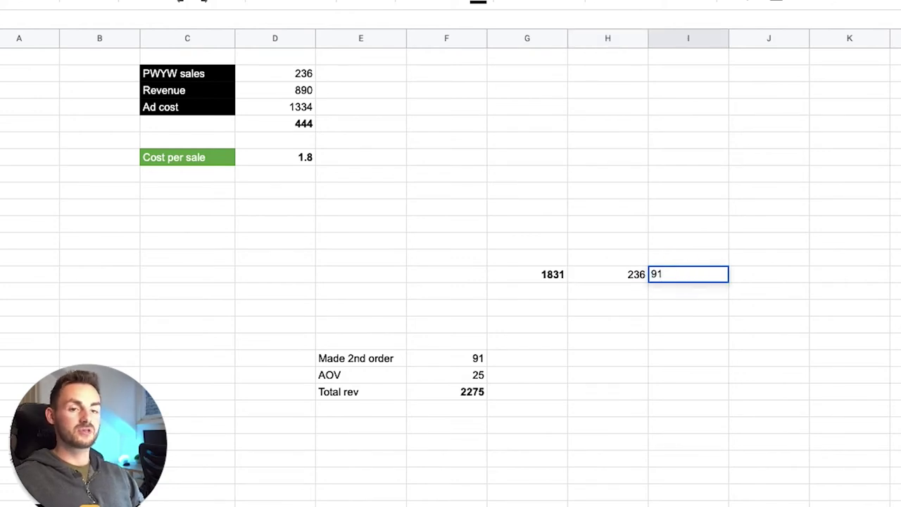
click(733, 323)
click(694, 280)
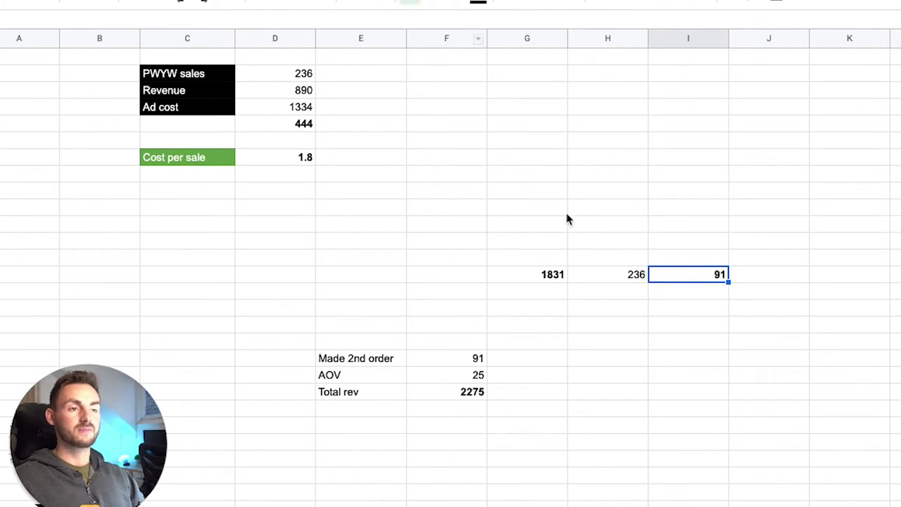
click(590, 274)
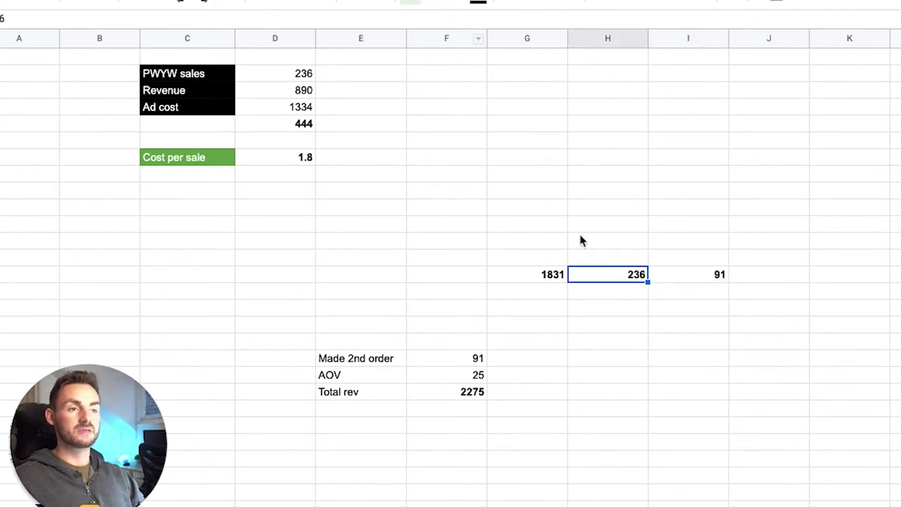
click(544, 276)
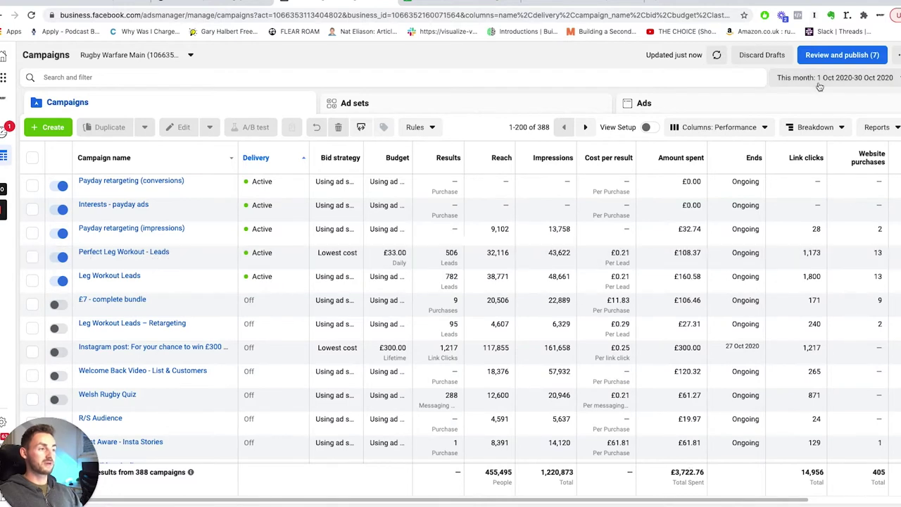
In Facebook Ads Manager, set the campaigns' reporting period to Today.
click(819, 86)
click(860, 135)
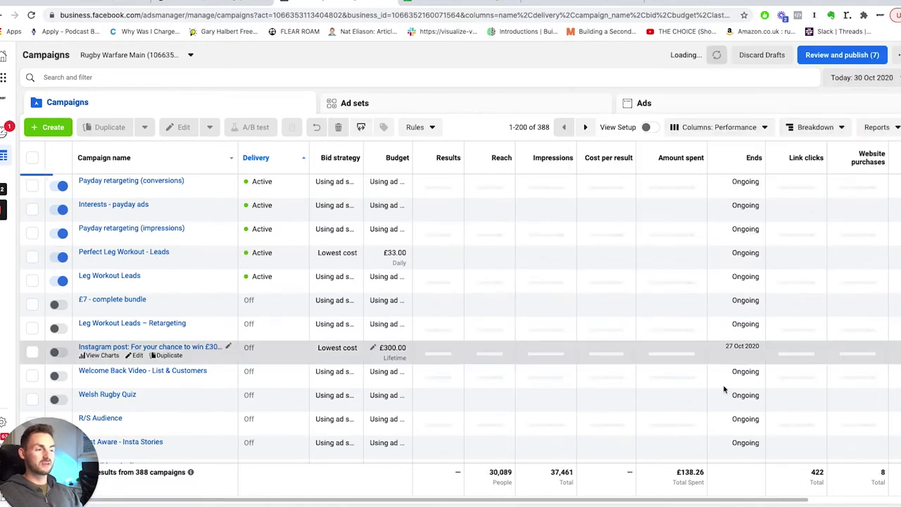